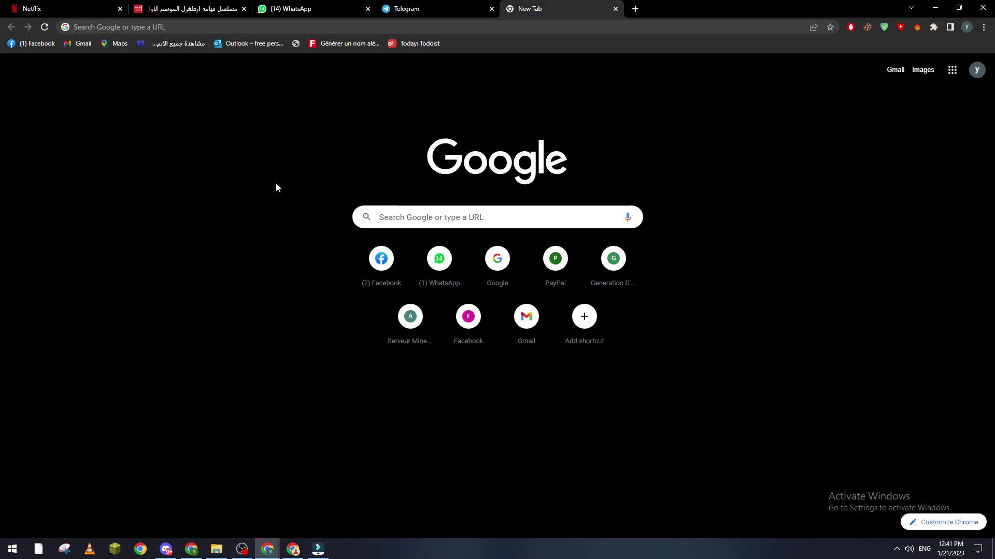
# Load discord.com in the browser
pyautogui.click(579, 31)
pyautogui.write('d')
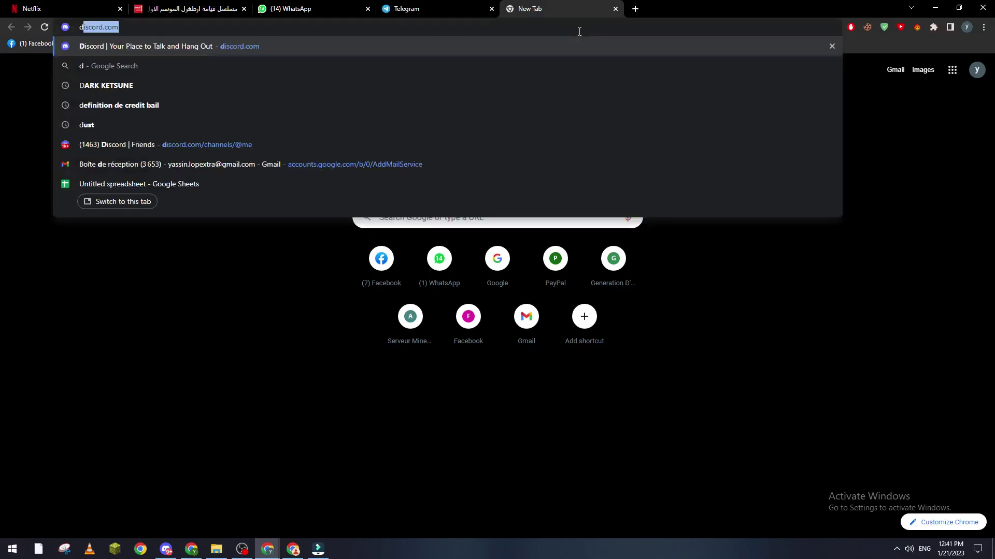
pyautogui.write('i')
pyautogui.press('Return')
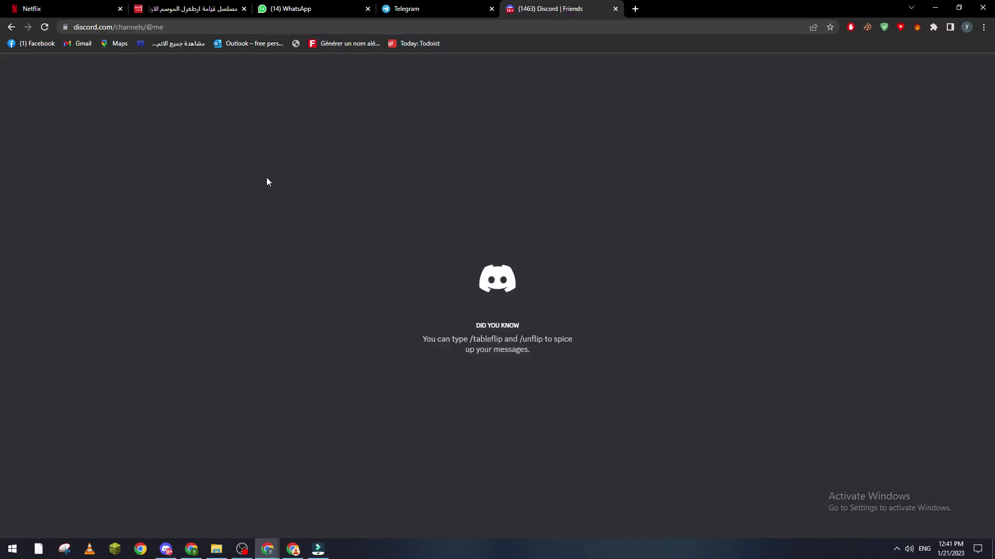
# Go to the Midjourney server's newbies-171 channel and scroll through recent image results
pyautogui.click(18, 290)
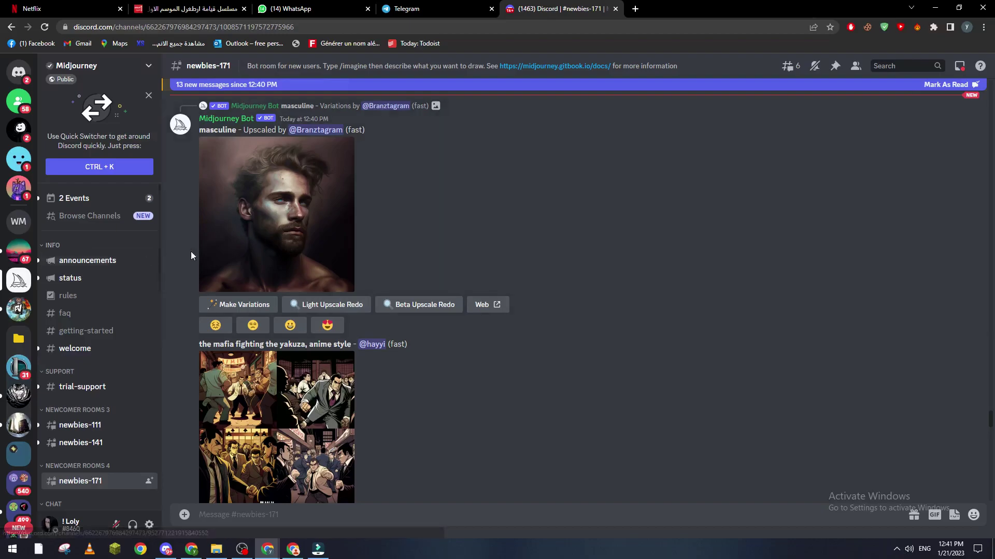
pyautogui.moveTo(988, 418); pyautogui.dragTo(986, 443)
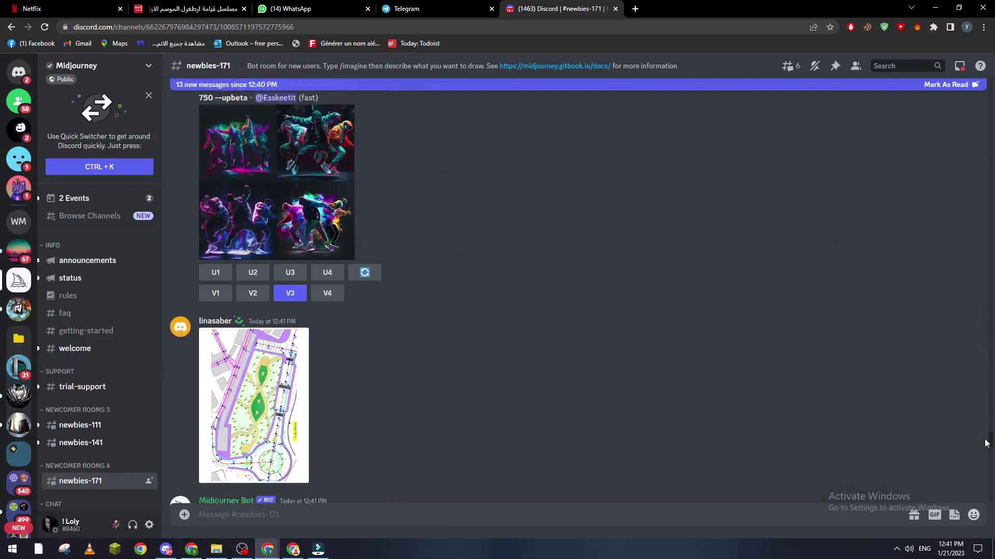
pyautogui.scroll(-5, 651, 441)
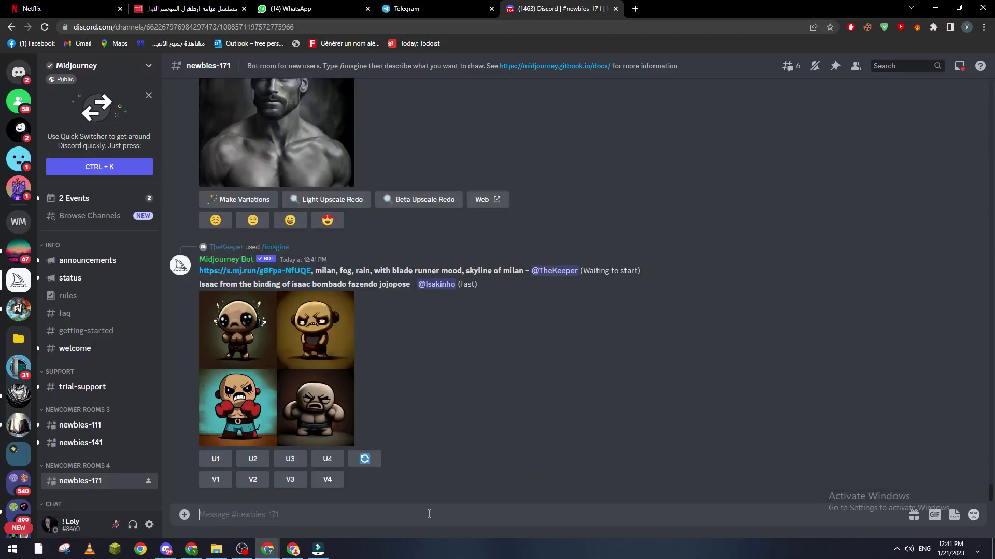
# Submit an /imagine prompt reading 'potato chips salt high quality 8k'
pyautogui.write('/imagine')
pyautogui.press('Tab')
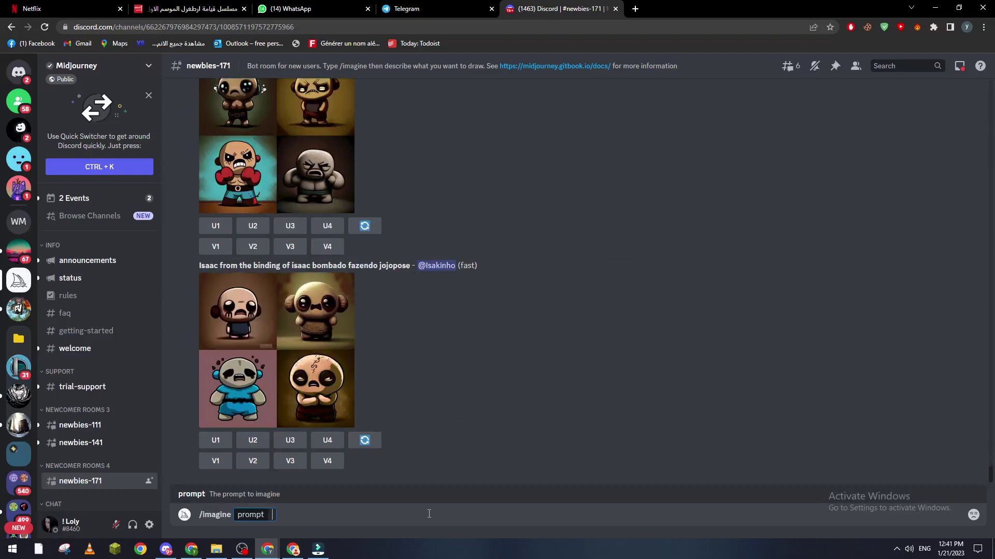
pyautogui.write('potato chips high quality')
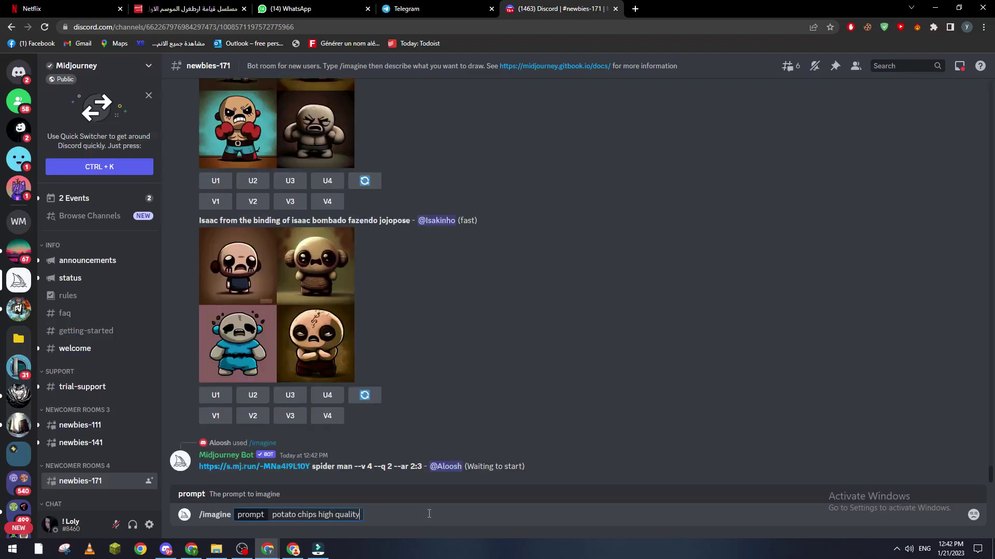
pyautogui.write(' 8k')
pyautogui.press('Left')
pyautogui.press('Left')
pyautogui.press('Left')
pyautogui.press('Left')
pyautogui.press('Left')
pyautogui.press('Left')
pyautogui.press('Left')
pyautogui.press('Left')
pyautogui.press('Left')
pyautogui.press('Left')
pyautogui.press('Left')
pyautogui.press('Left')
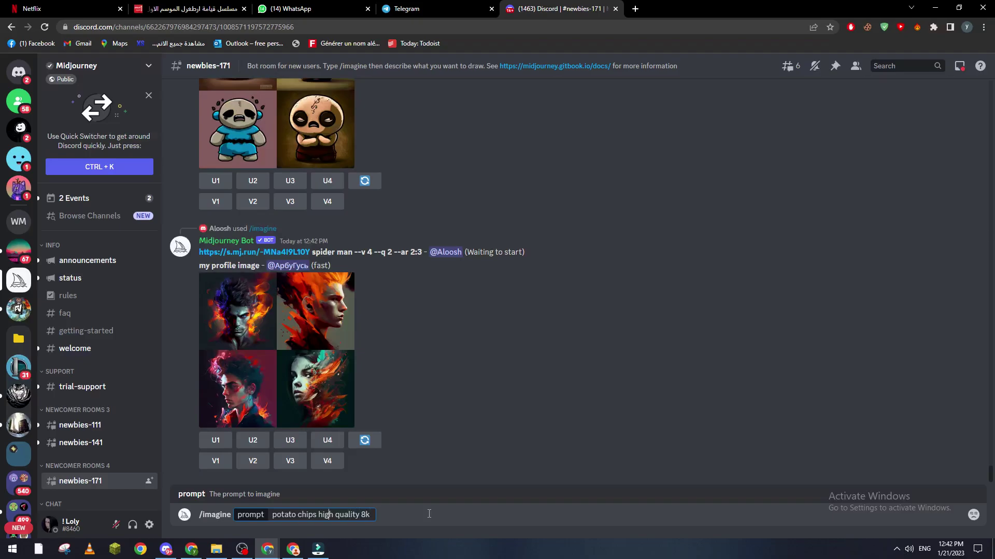
pyautogui.write('salt')
pyautogui.press('Return')
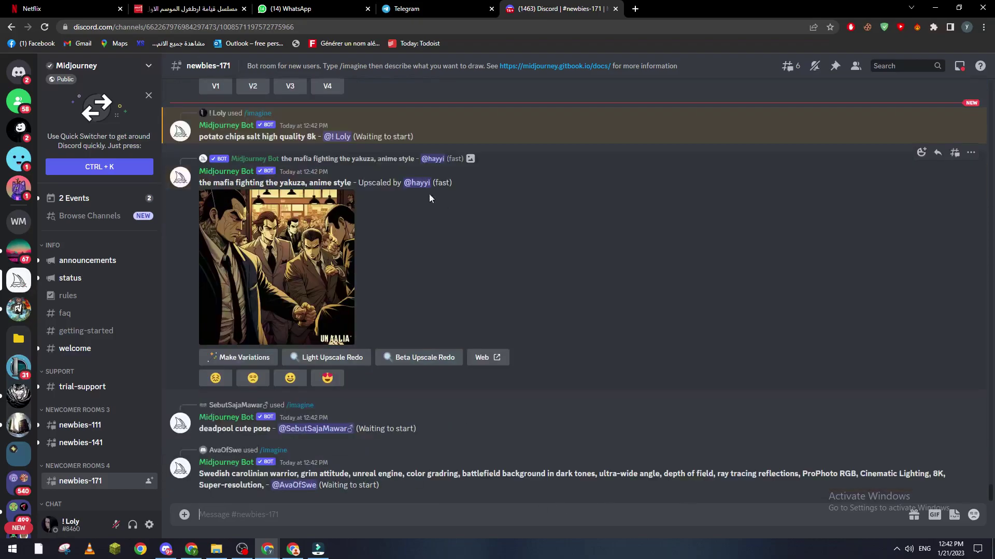
# Scroll the chat up and back down while the potato chips grid generates
pyautogui.scroll(1, 990, 492)
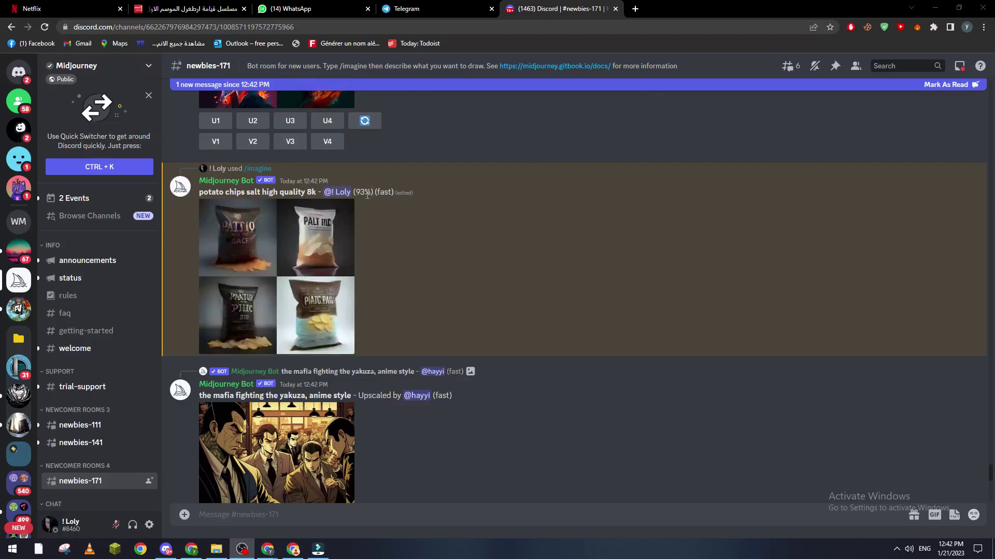
pyautogui.scroll(-10, 990, 472)
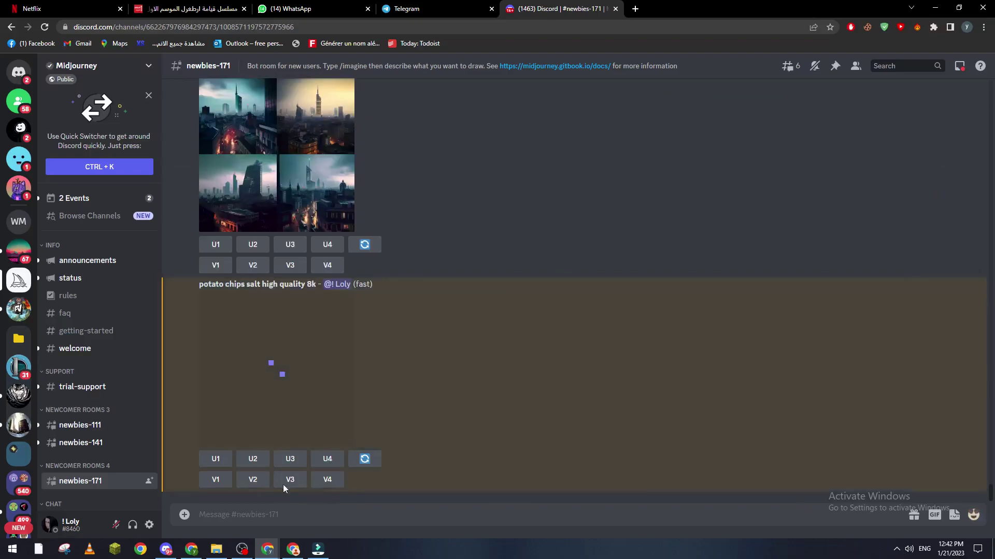
# View the four-image potato-chip grid enlarged twice, closing the view each time
pyautogui.click(285, 383)
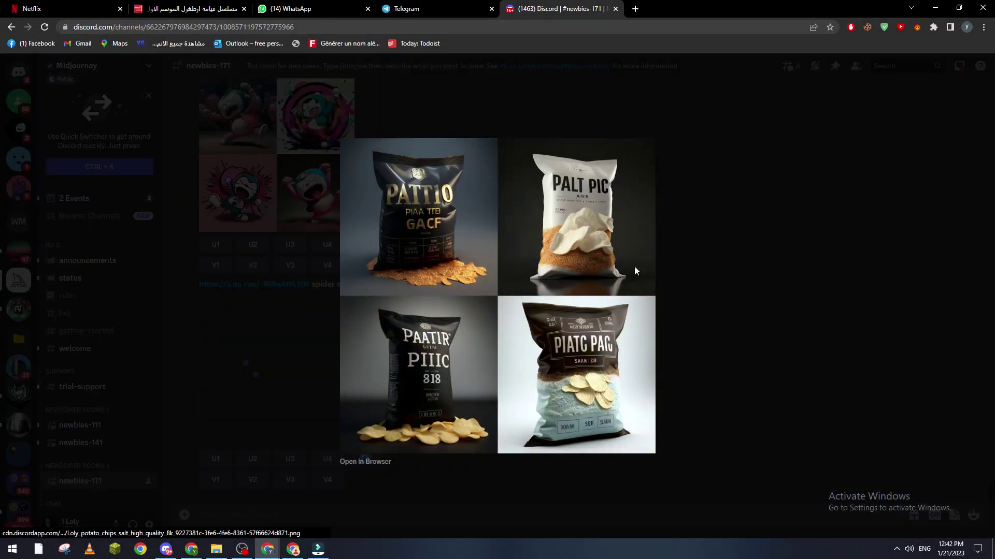
pyautogui.click(667, 225)
pyautogui.scroll(4, 991, 489)
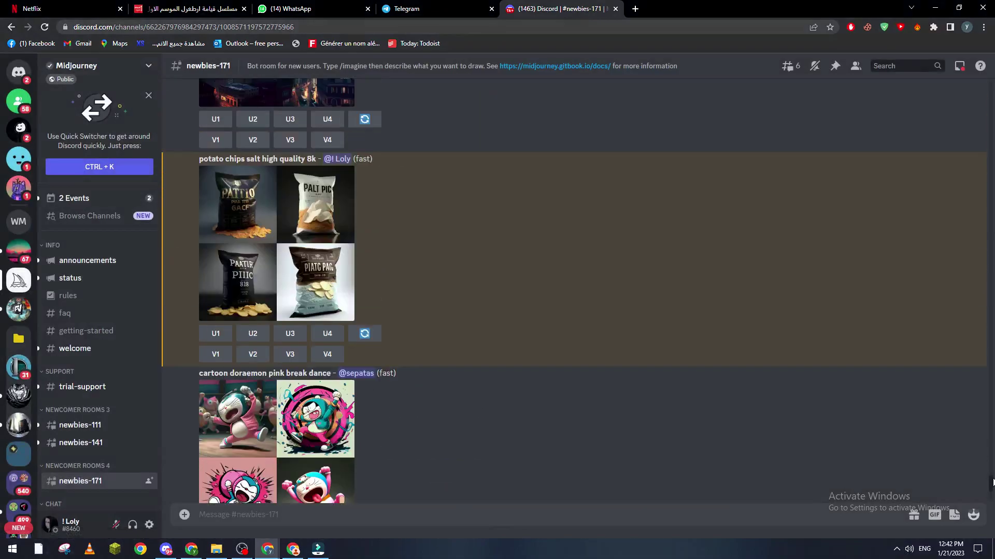
pyautogui.click(253, 287)
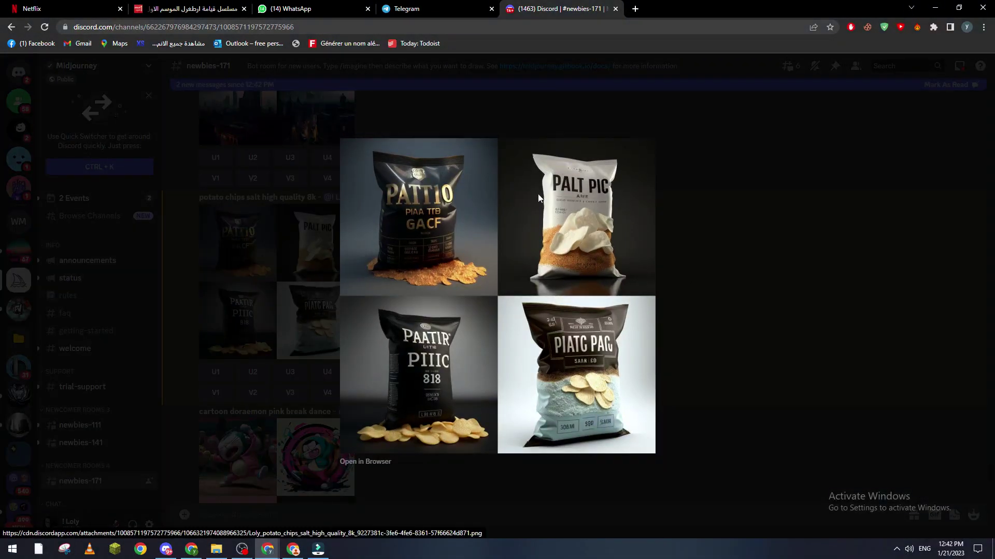
pyautogui.click(708, 228)
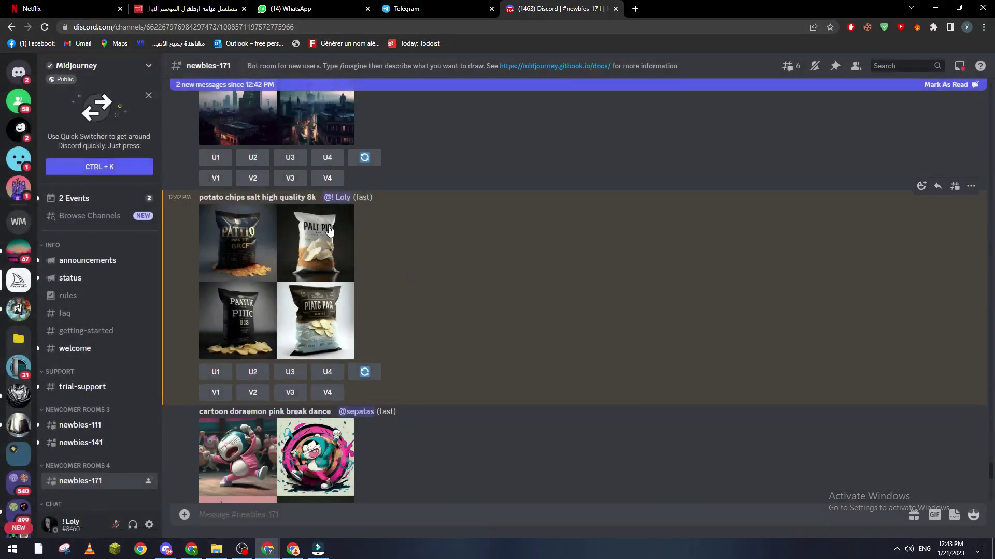
# Upscale the second potato-chip image with U2 and scroll down to the posted result
pyautogui.click(255, 374)
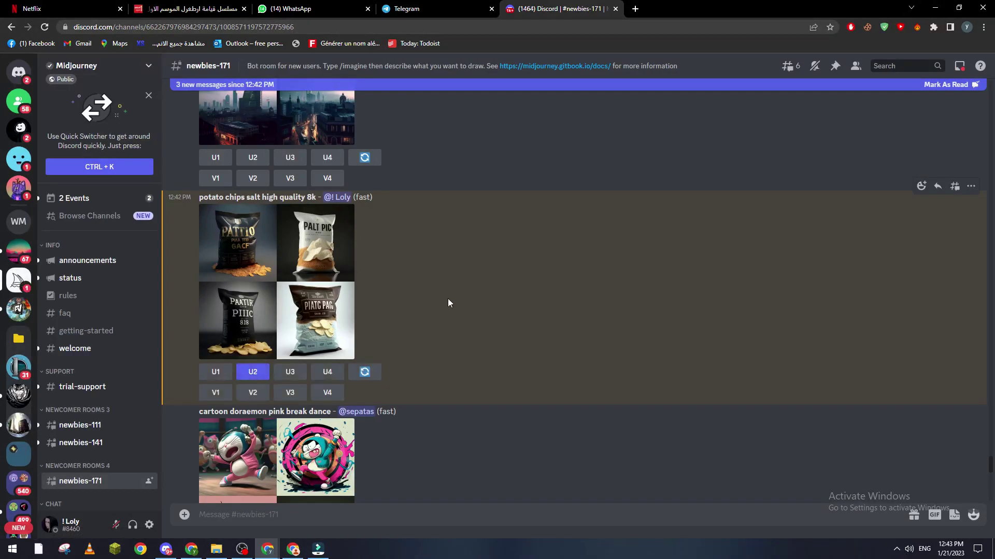
pyautogui.moveTo(990, 463); pyautogui.dragTo(988, 504)
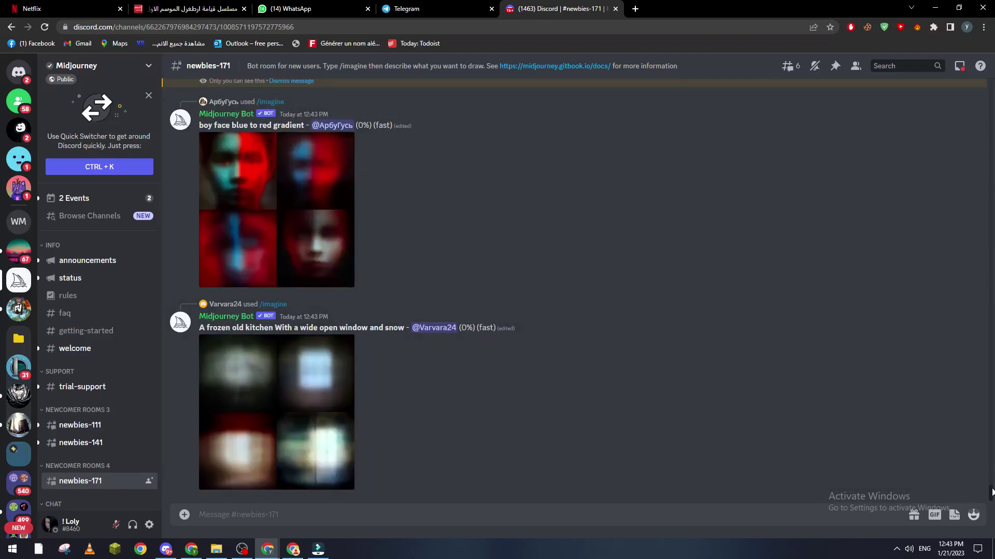
pyautogui.moveTo(991, 491); pyautogui.dragTo(991, 486)
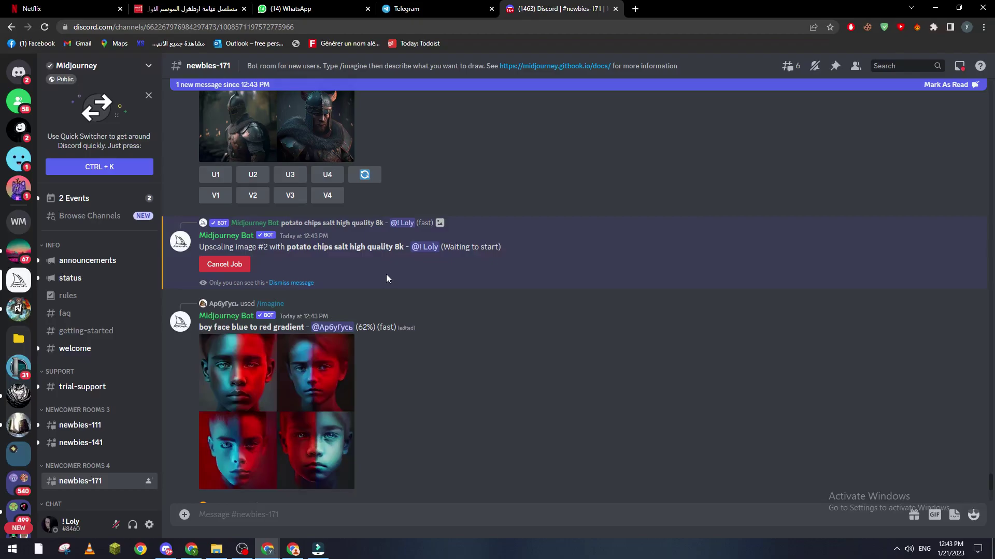
pyautogui.tripleClick(497, 256)
pyautogui.click(502, 258)
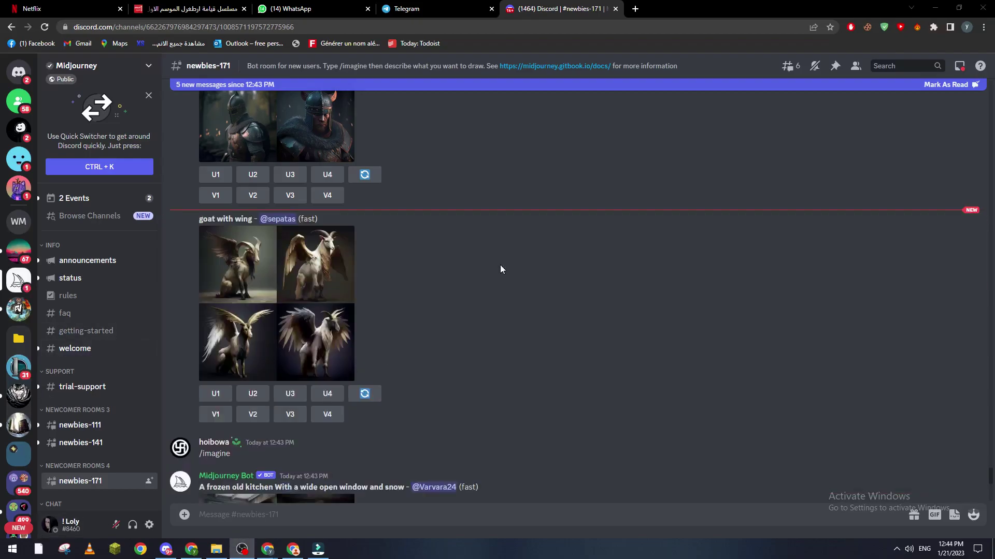
pyautogui.moveTo(991, 470); pyautogui.dragTo(991, 491)
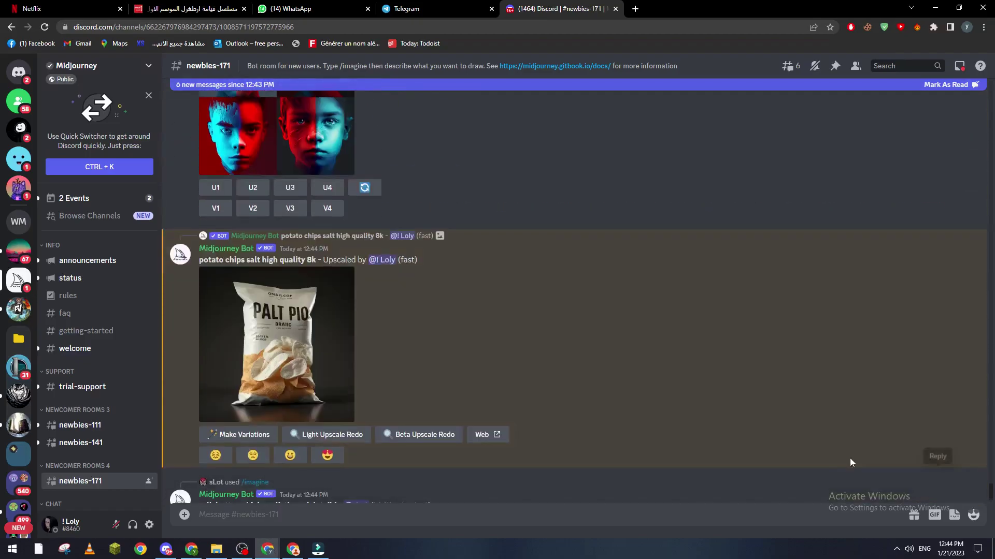
pyautogui.click(283, 319)
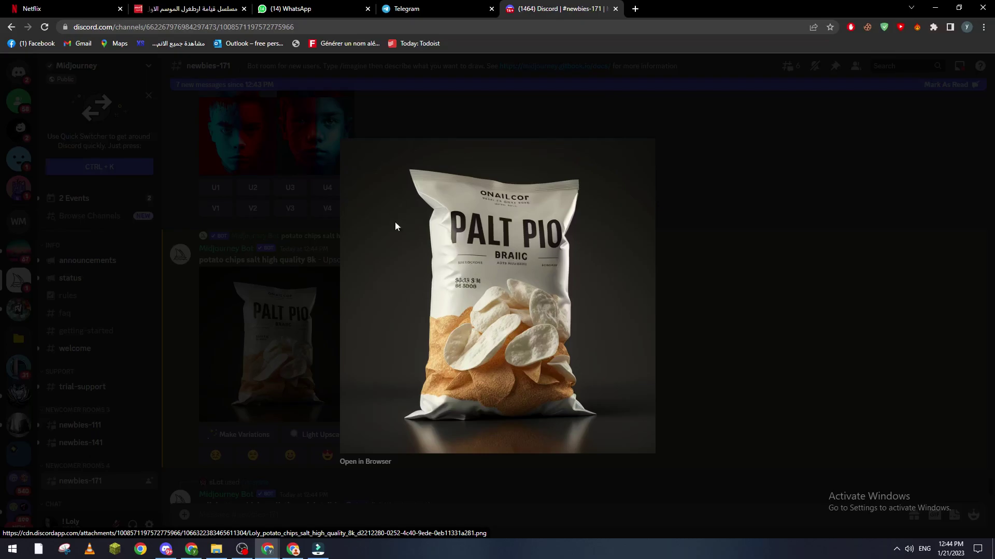
pyautogui.click(732, 311)
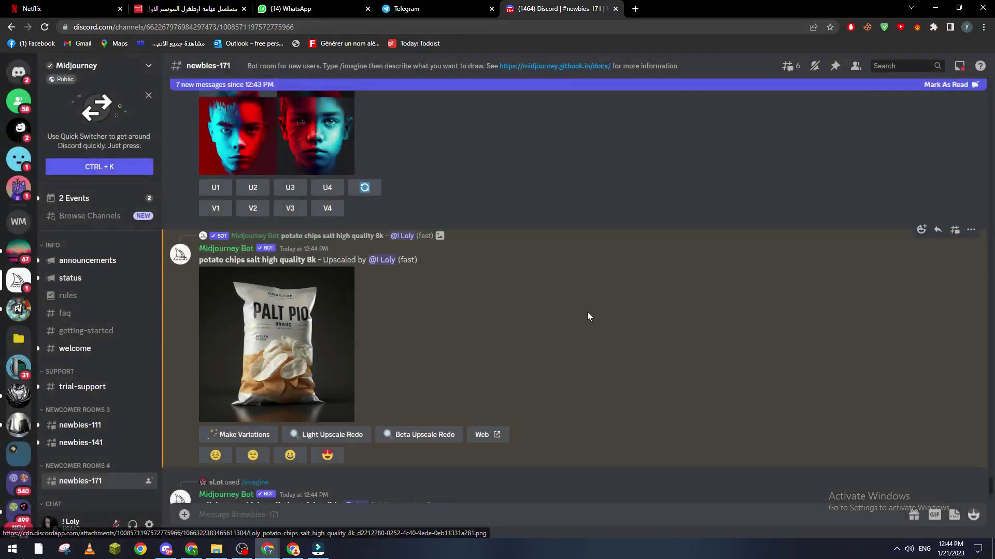